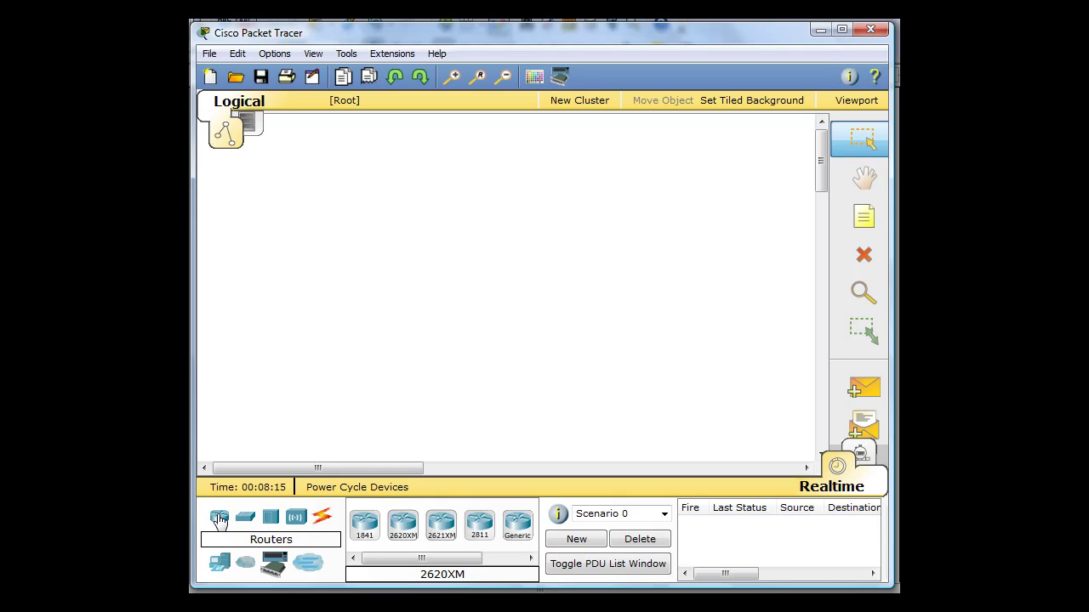
Place two generic Router-PT routers side by side in the middle of the workspace and adjust their spacing
click(518, 527)
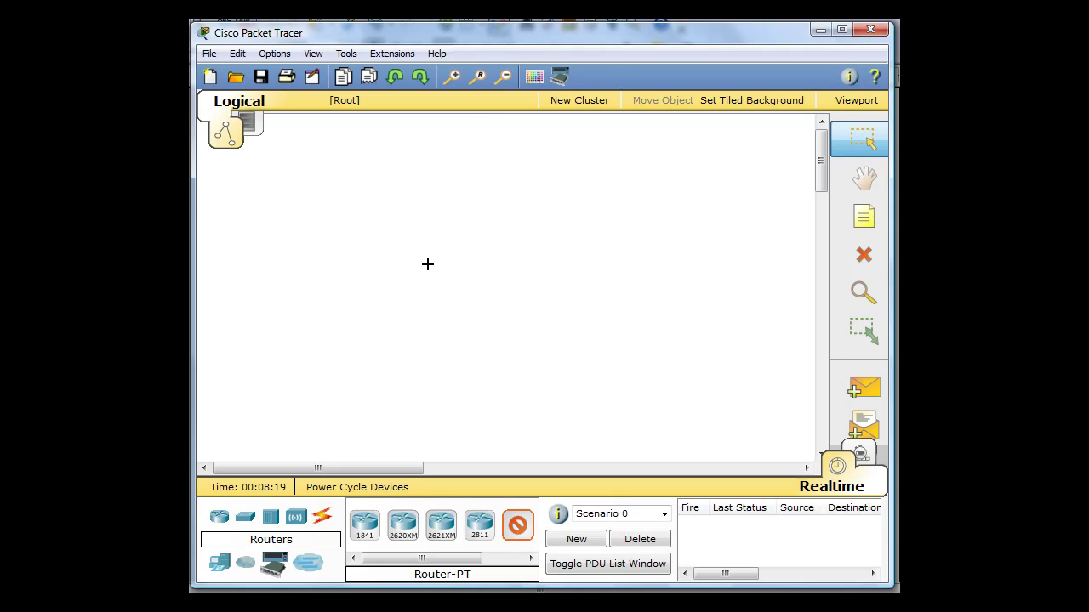
click(427, 287)
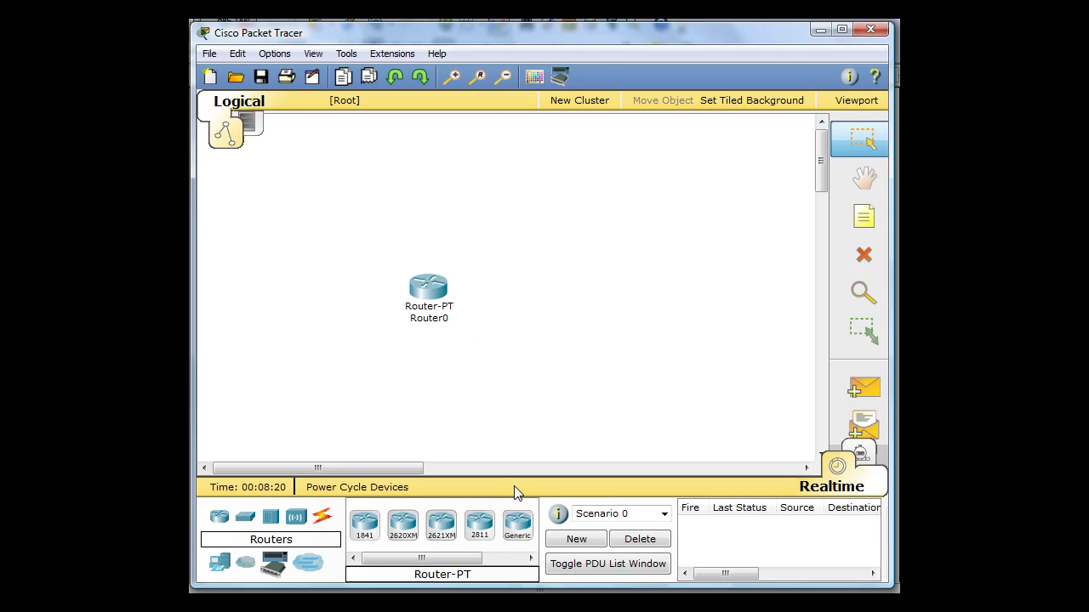
click(518, 527)
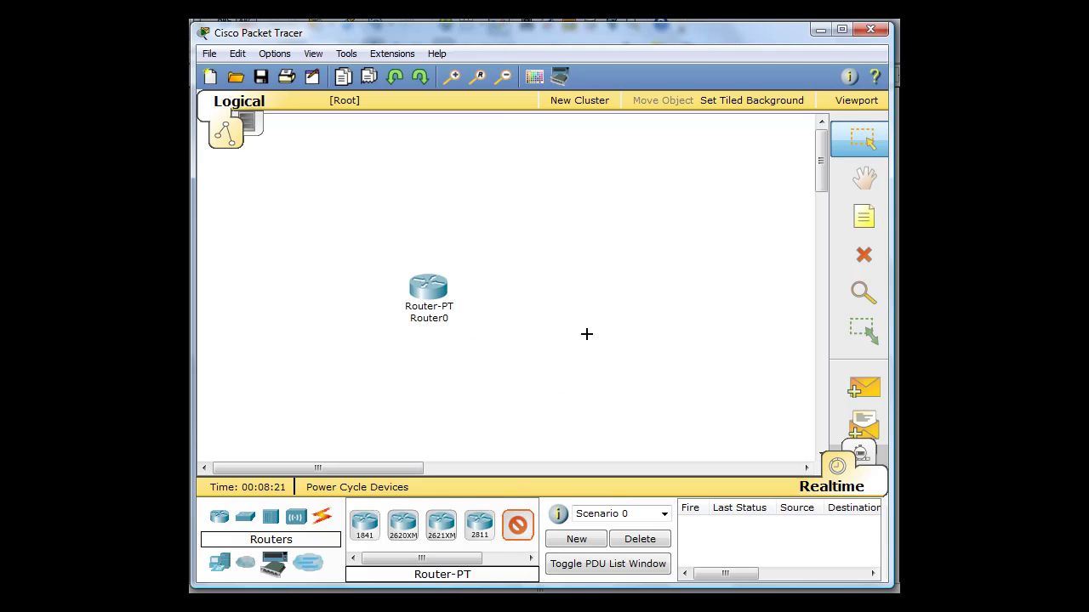
click(608, 290)
drag(618, 308, 597, 301)
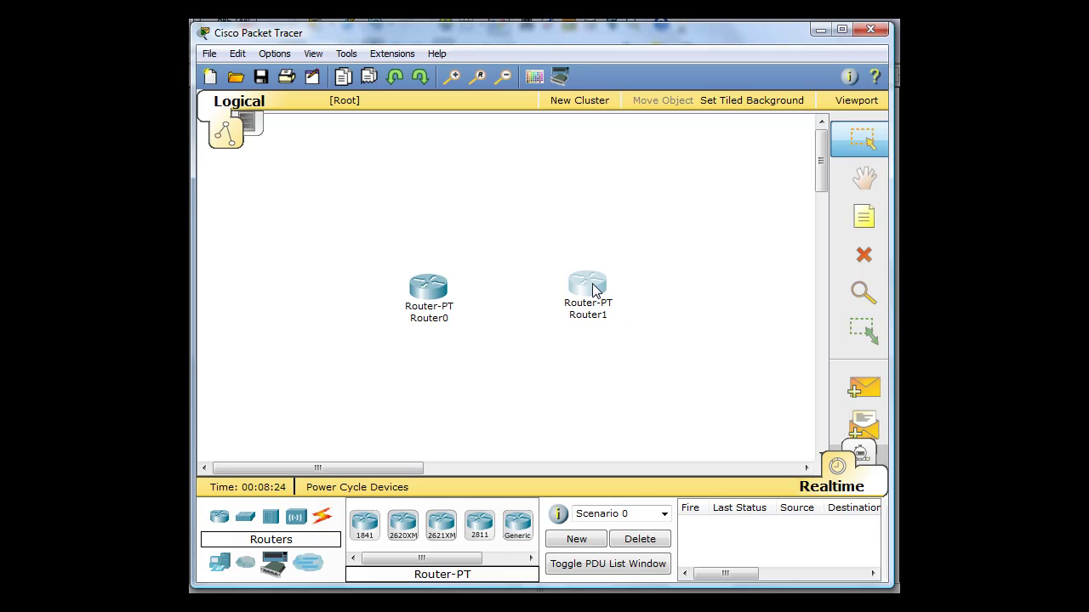
drag(431, 294, 463, 291)
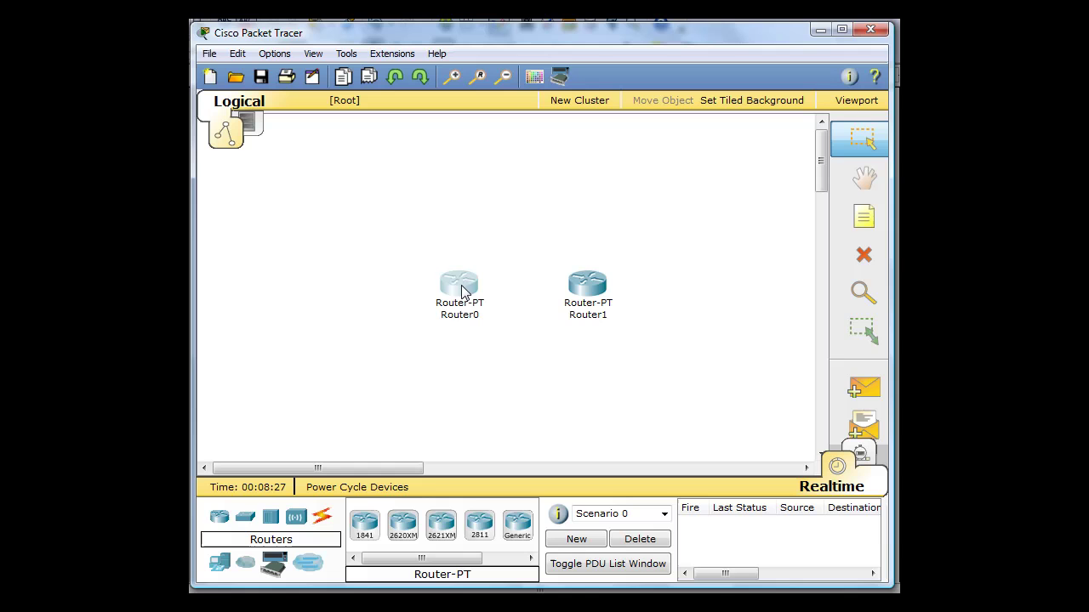
Add two generic Switch-PT switches in line with the routers, one on the outer side of each router
click(246, 519)
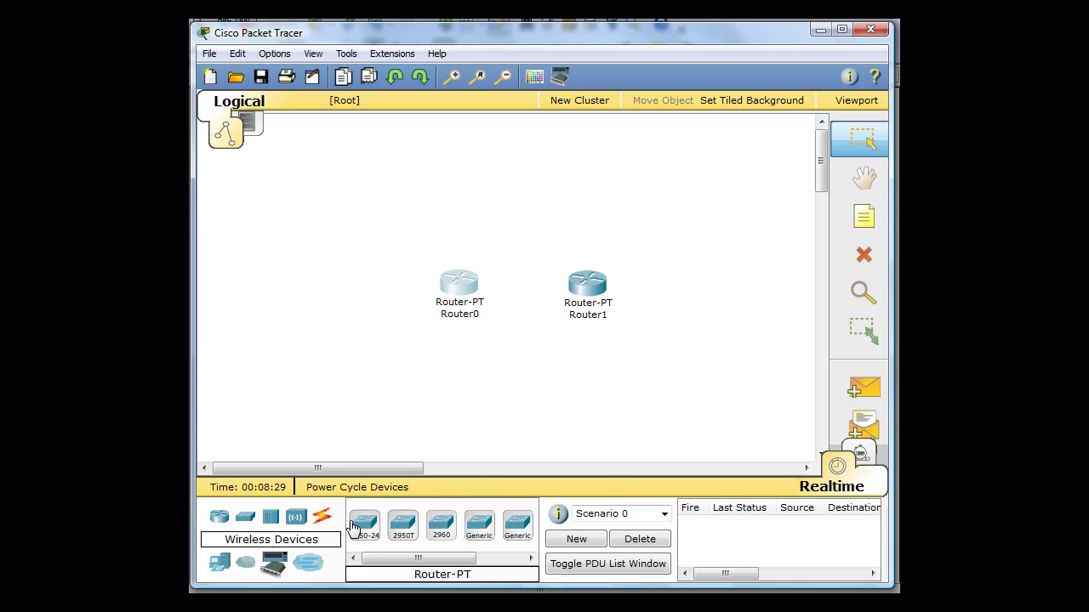
click(479, 527)
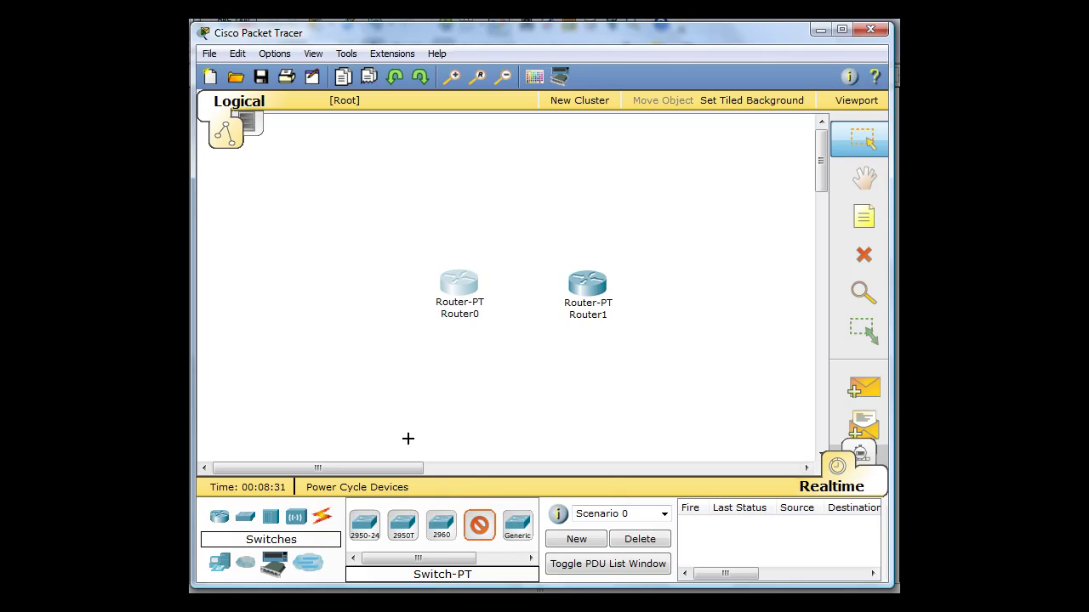
click(330, 286)
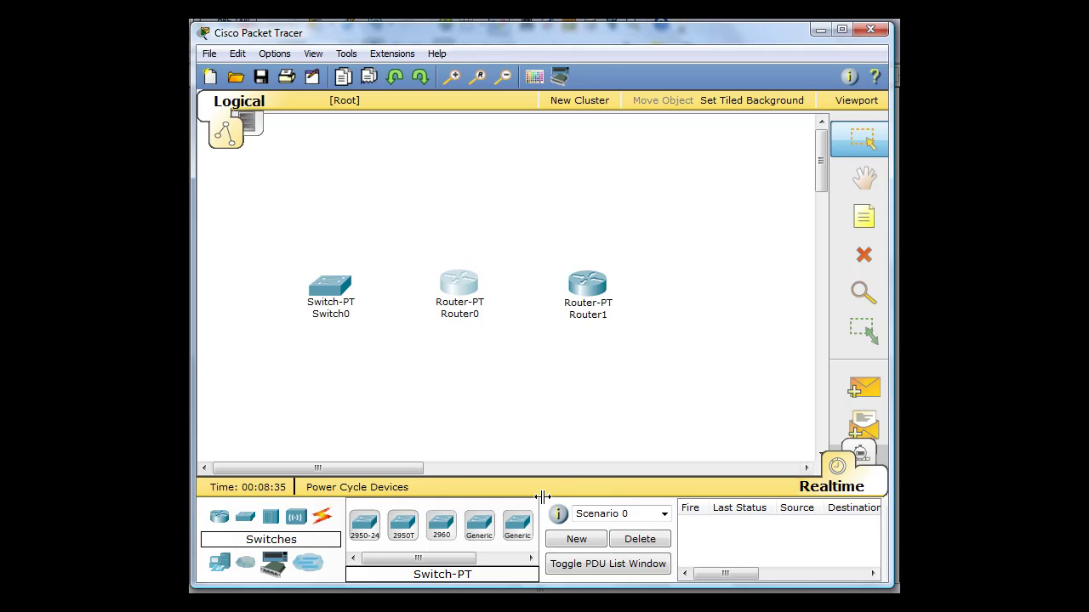
click(482, 524)
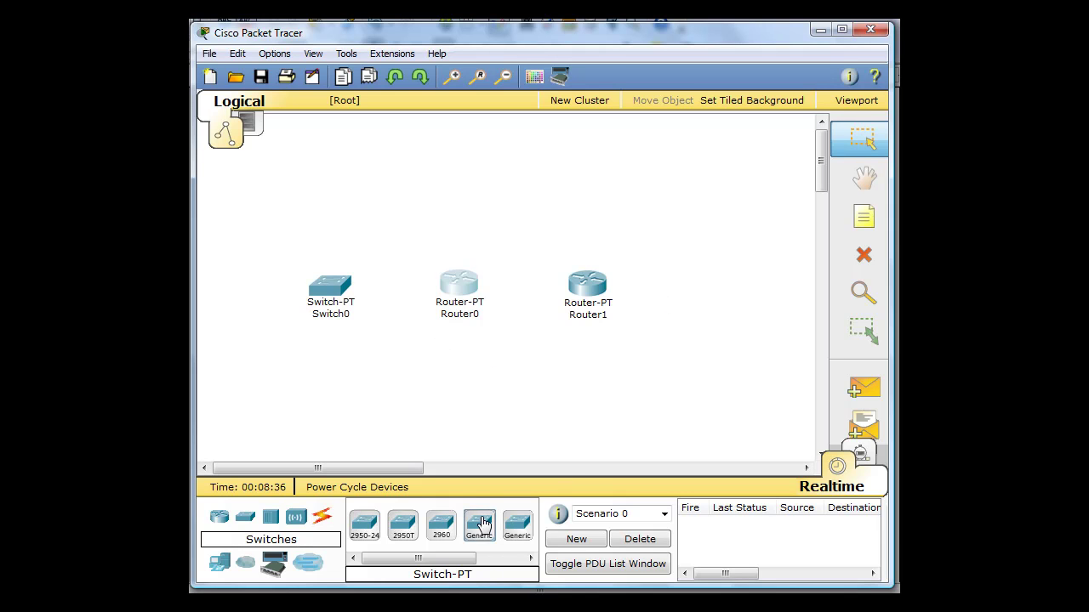
click(683, 288)
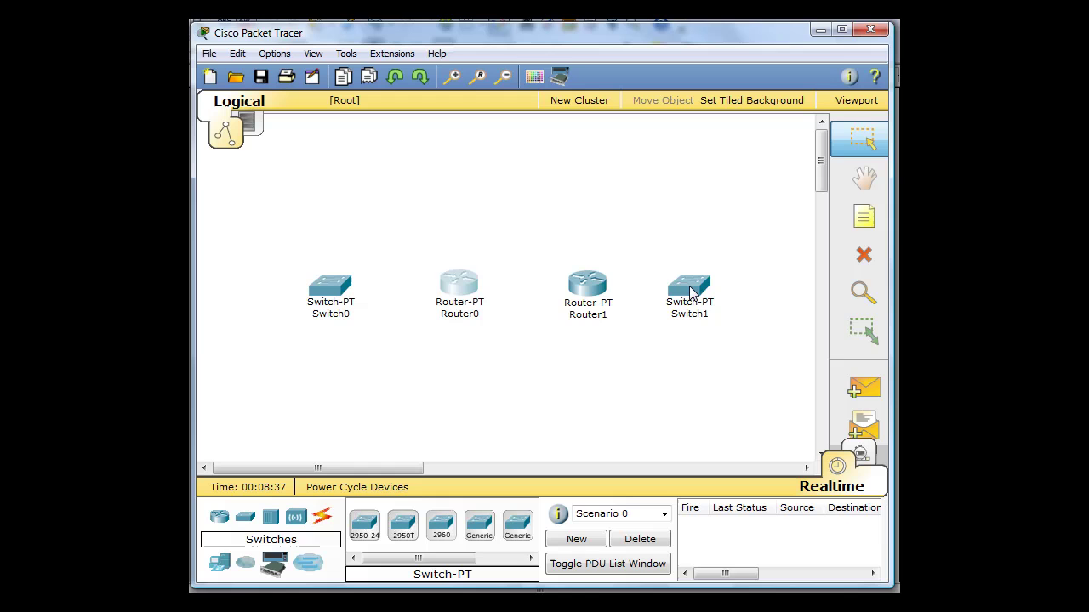
Add two generic PC-PT computers, one at each outer end of the device row beside the switches
click(222, 563)
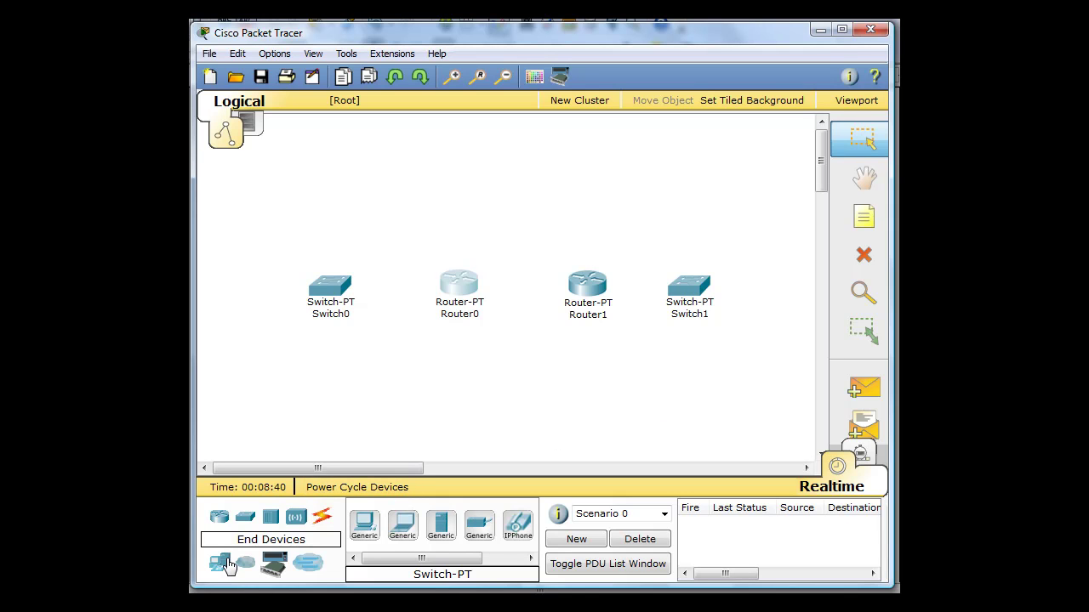
click(364, 529)
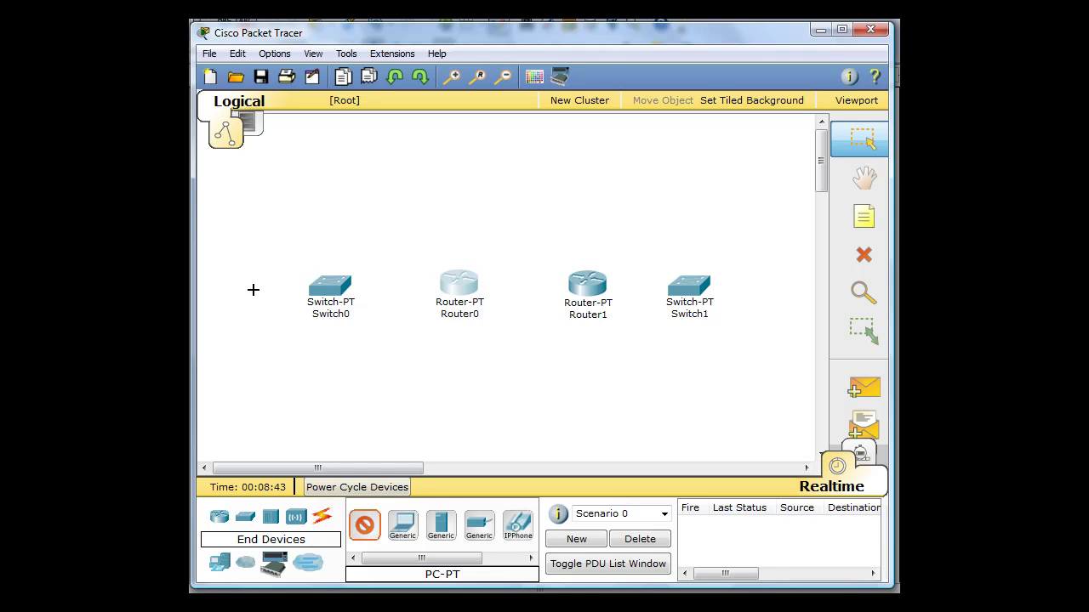
click(232, 298)
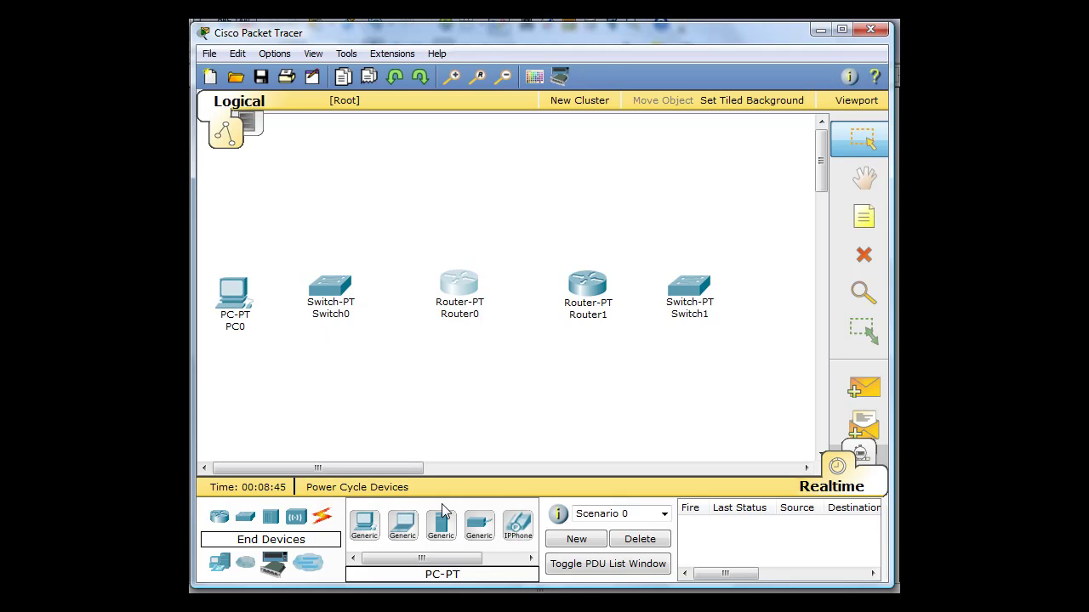
click(364, 527)
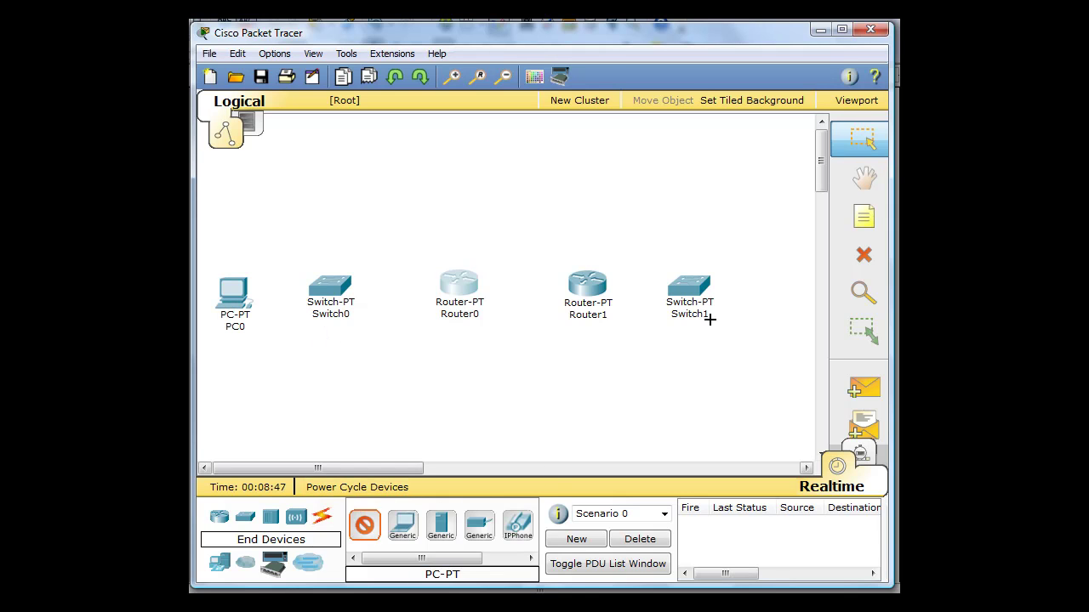
click(771, 285)
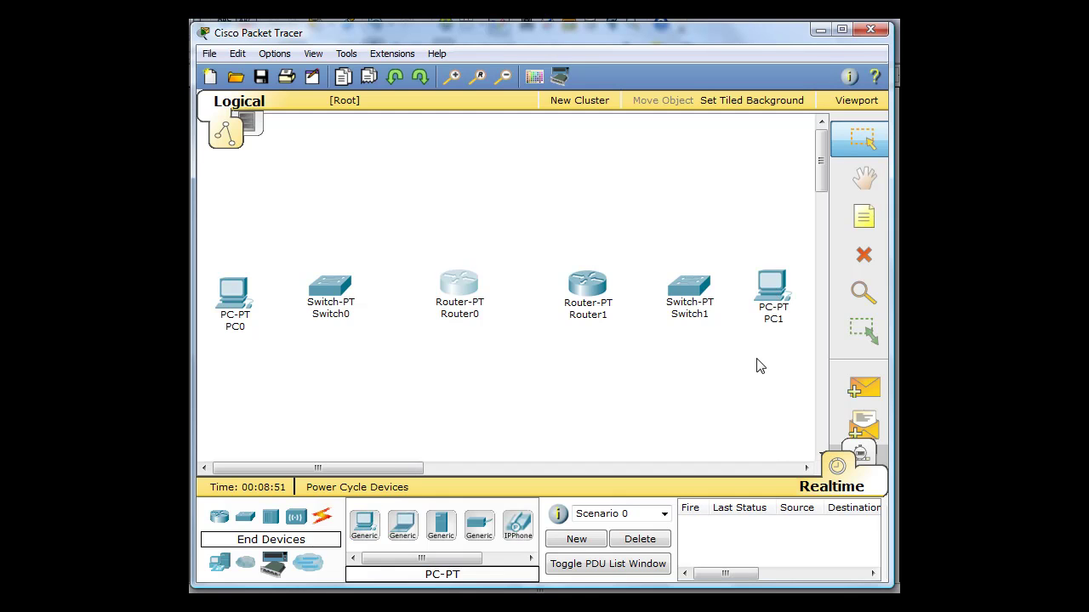
Connect PC0's FastEthernet port to FastEthernet0/1 on Switch0 with a copper straight-through cable
click(323, 520)
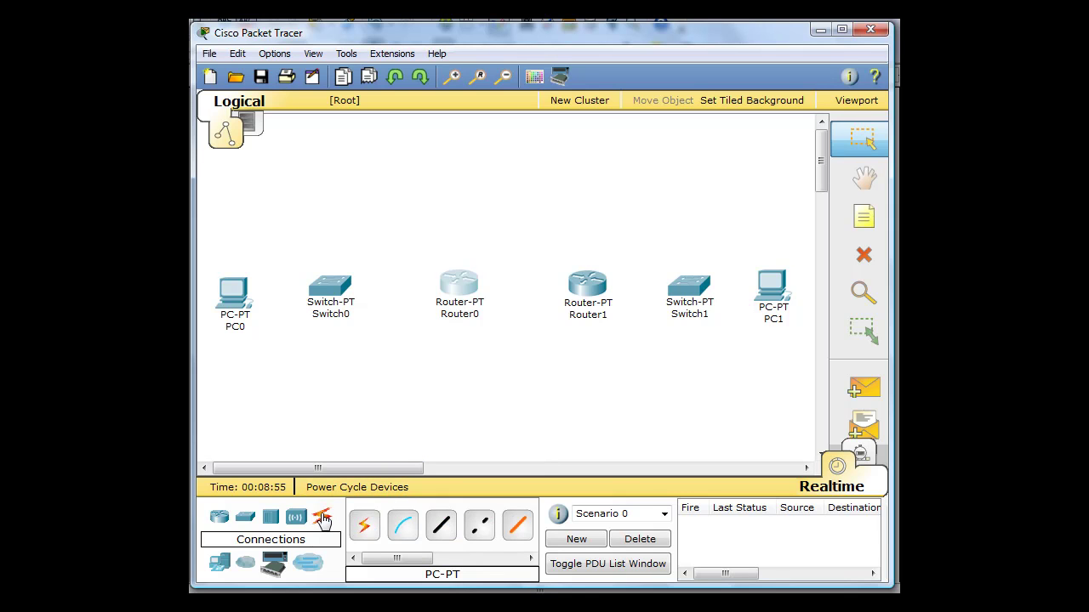
click(441, 532)
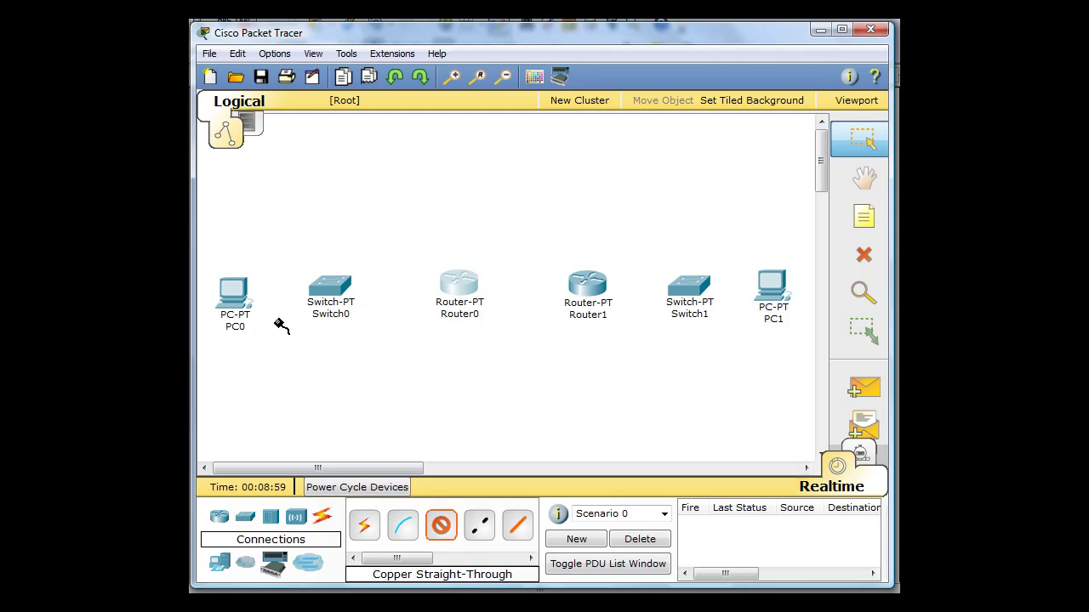
click(240, 289)
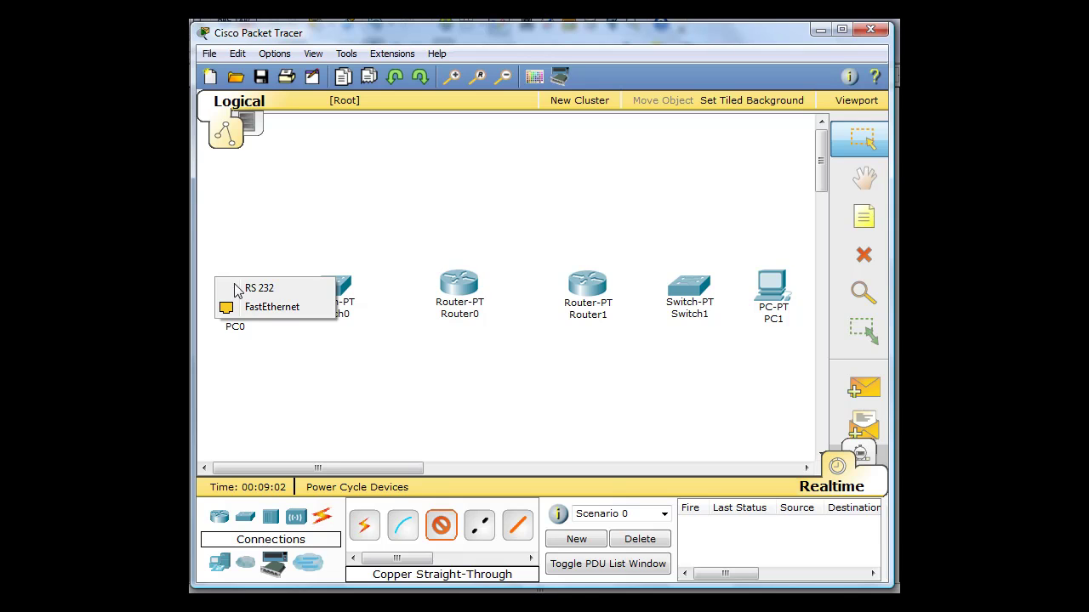
click(268, 311)
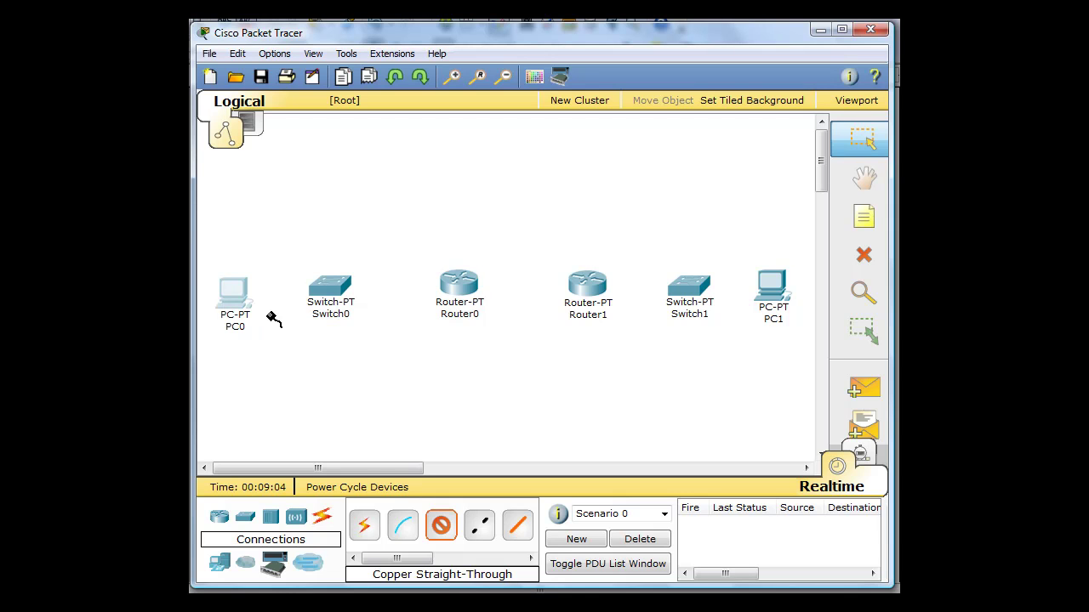
click(324, 289)
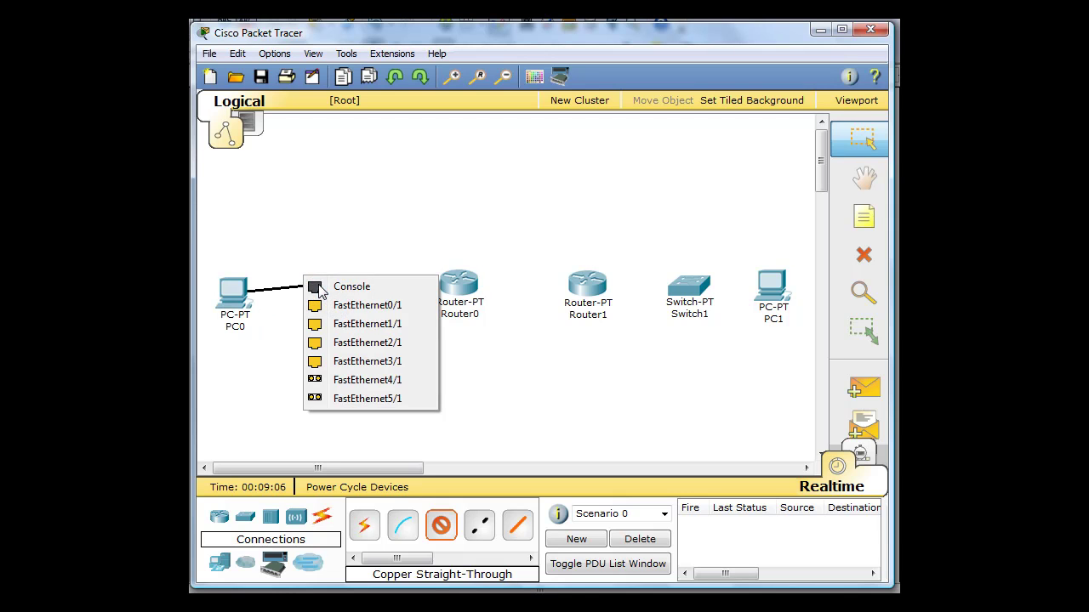
click(360, 306)
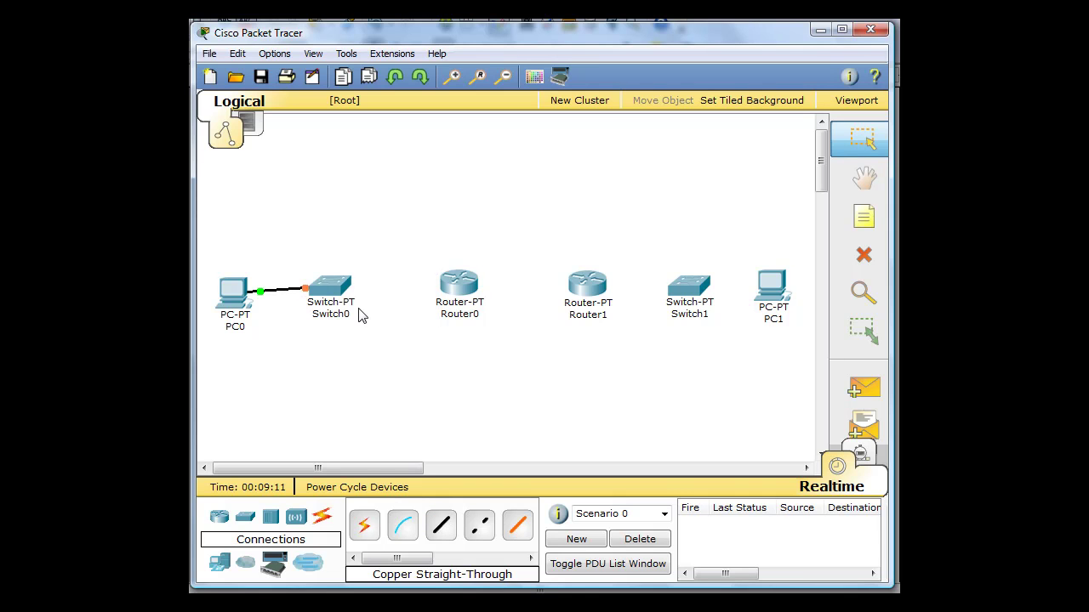
Rename the computer connected to Switch0 as "PC 1"
click(237, 328)
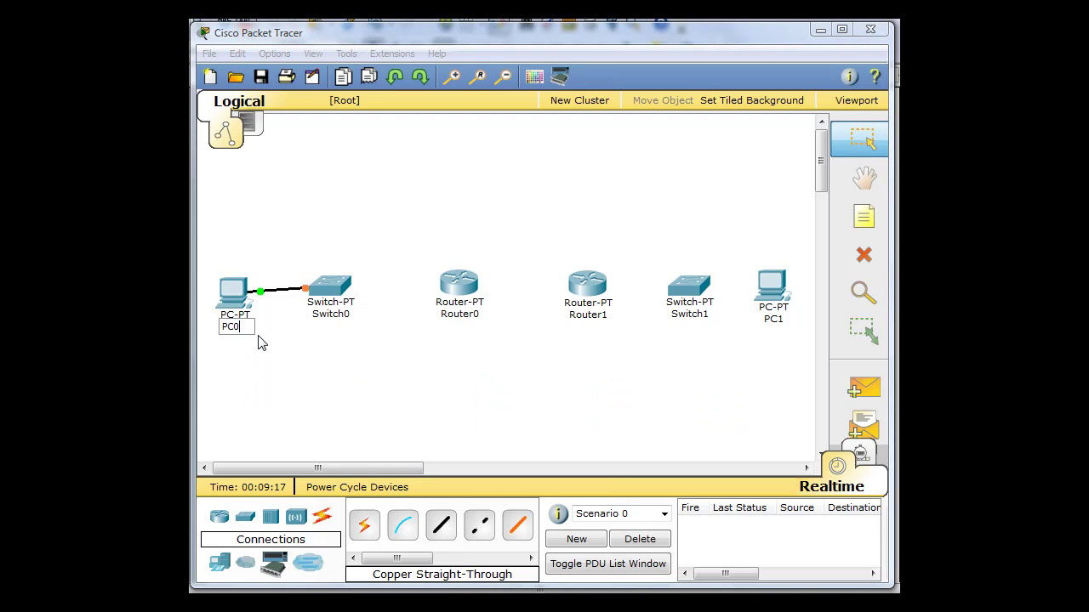
key(BackSpace)
key(Return)
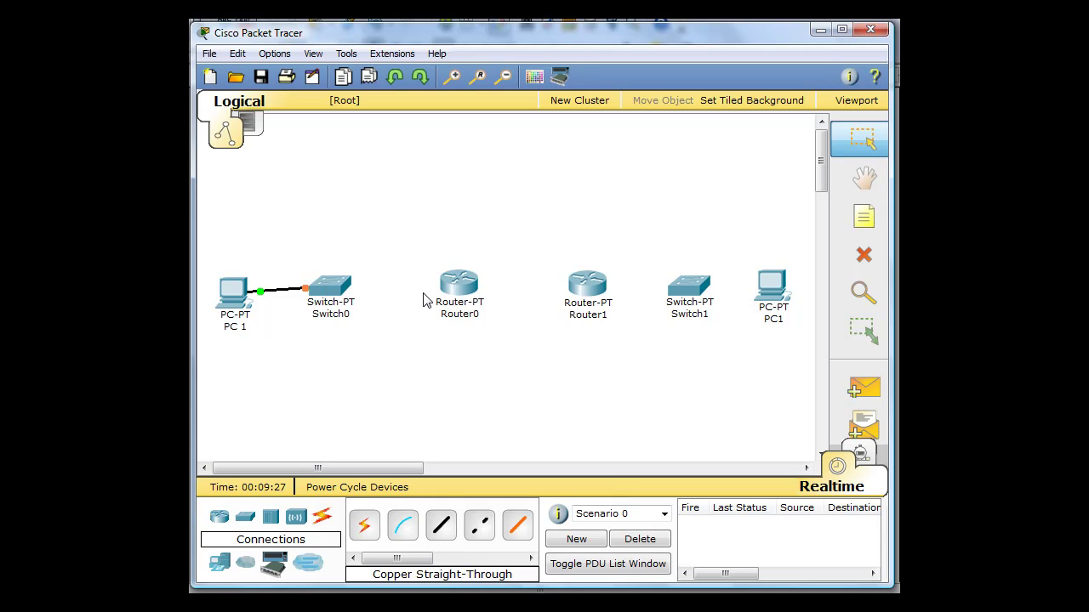
Connect a free FastEthernet port on Switch0 to FastEthernet0/0 on Router0 with a copper straight-through cable
click(440, 534)
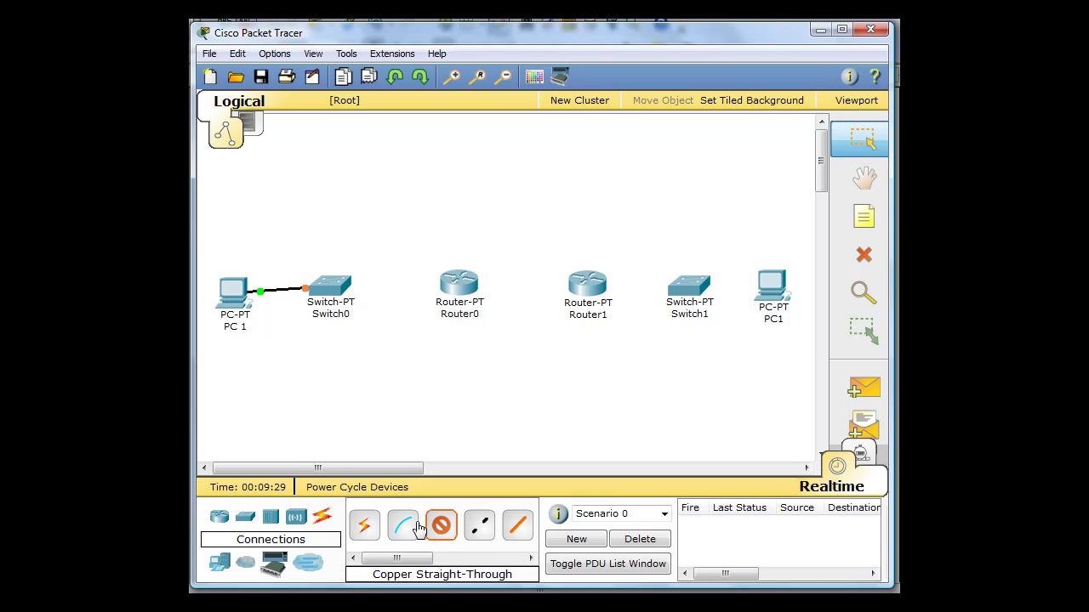
click(338, 286)
click(357, 324)
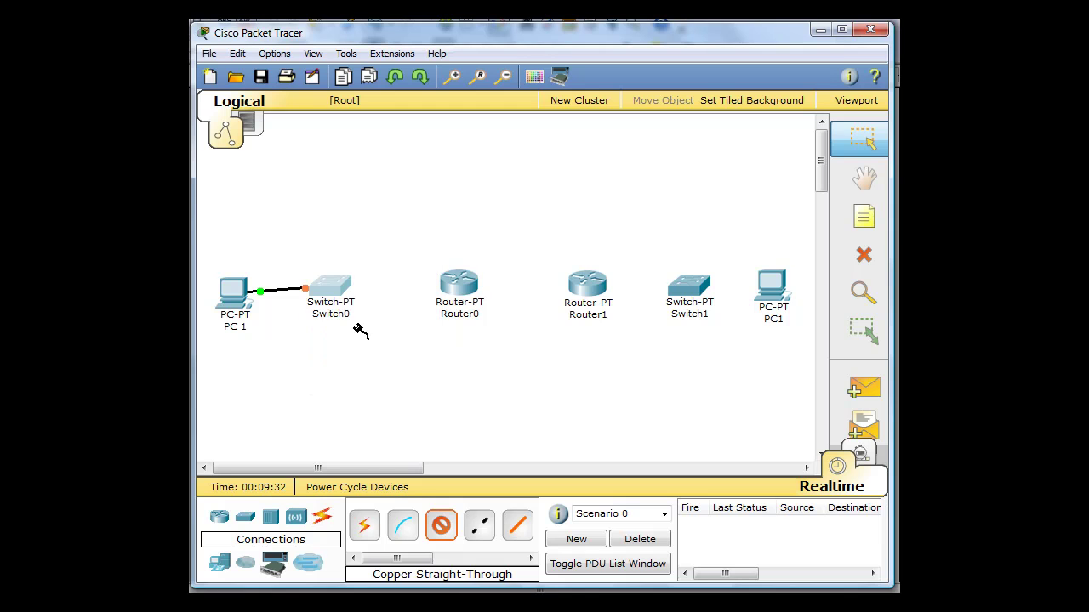
click(451, 282)
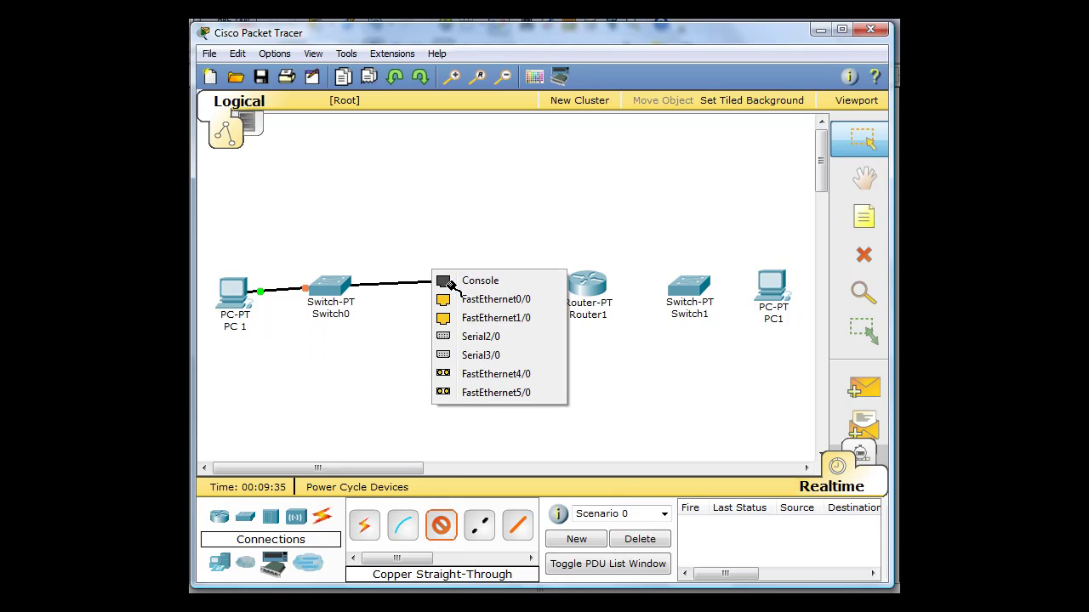
click(487, 304)
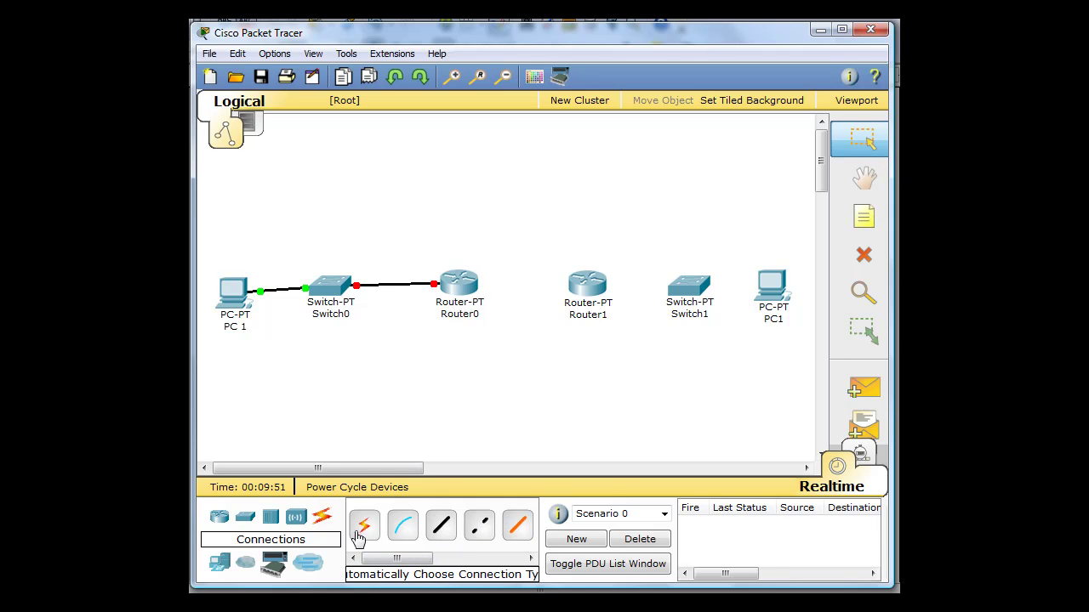
Link Serial2/0 on Router0 to Serial2/0 on Router1 with a Serial DCE cable, keeping the clock end at Router0
drag(374, 558, 426, 558)
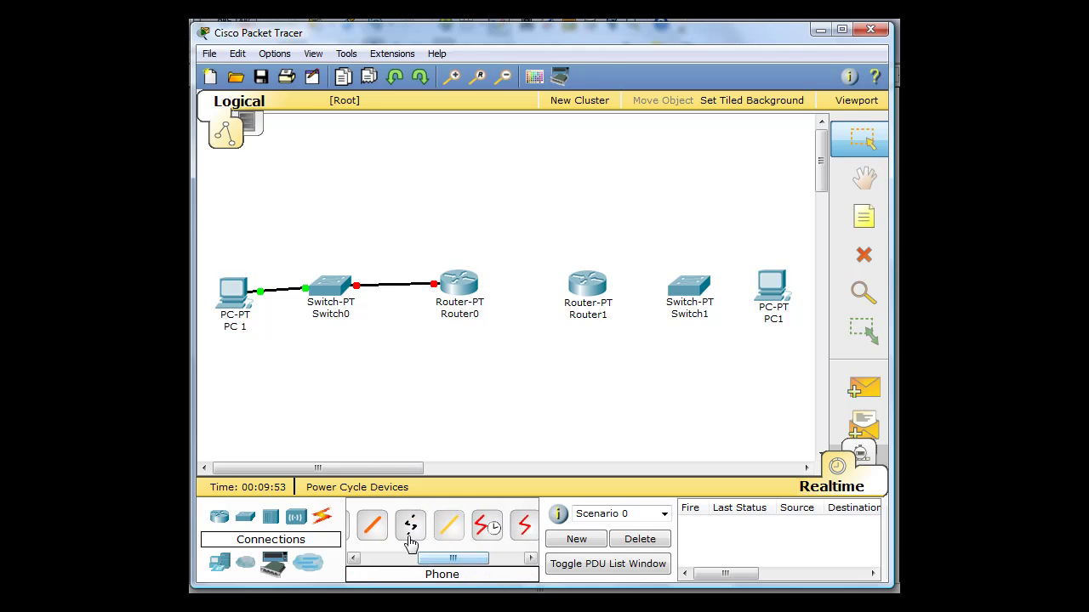
click(485, 528)
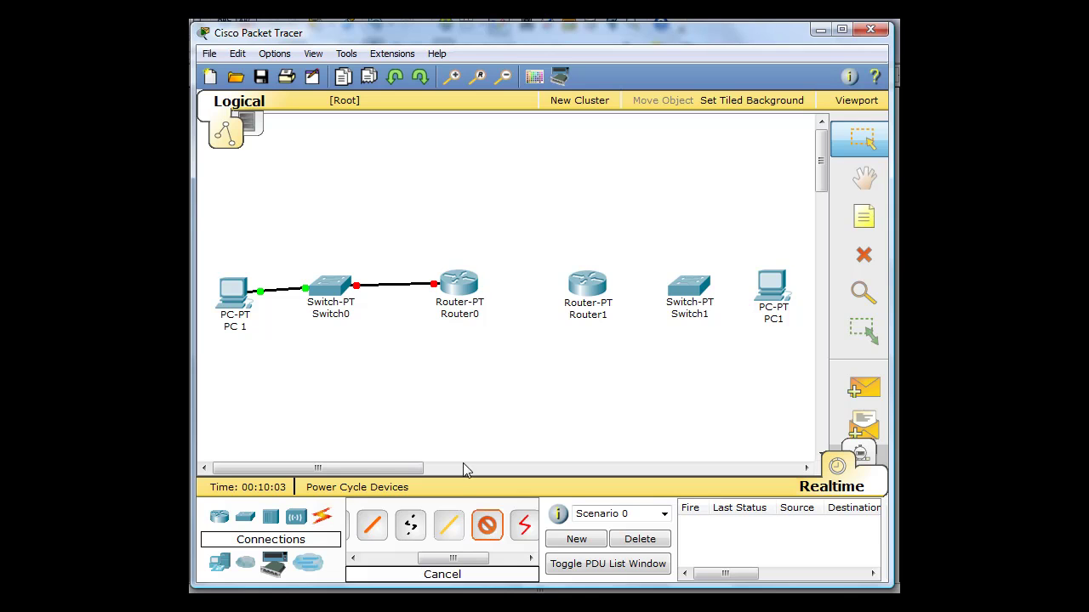
click(468, 285)
click(473, 319)
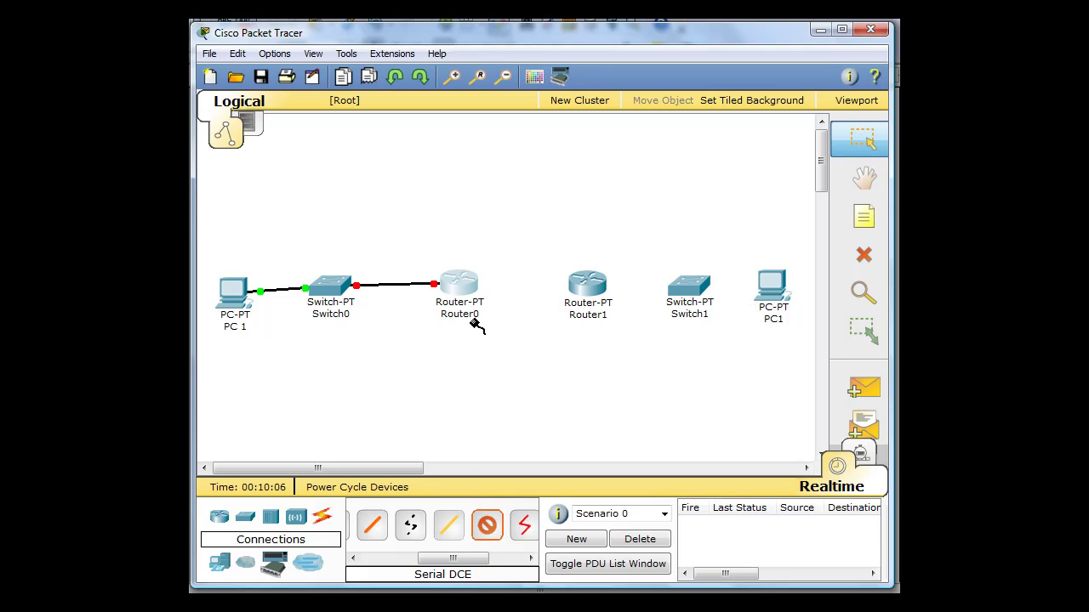
click(578, 286)
click(580, 285)
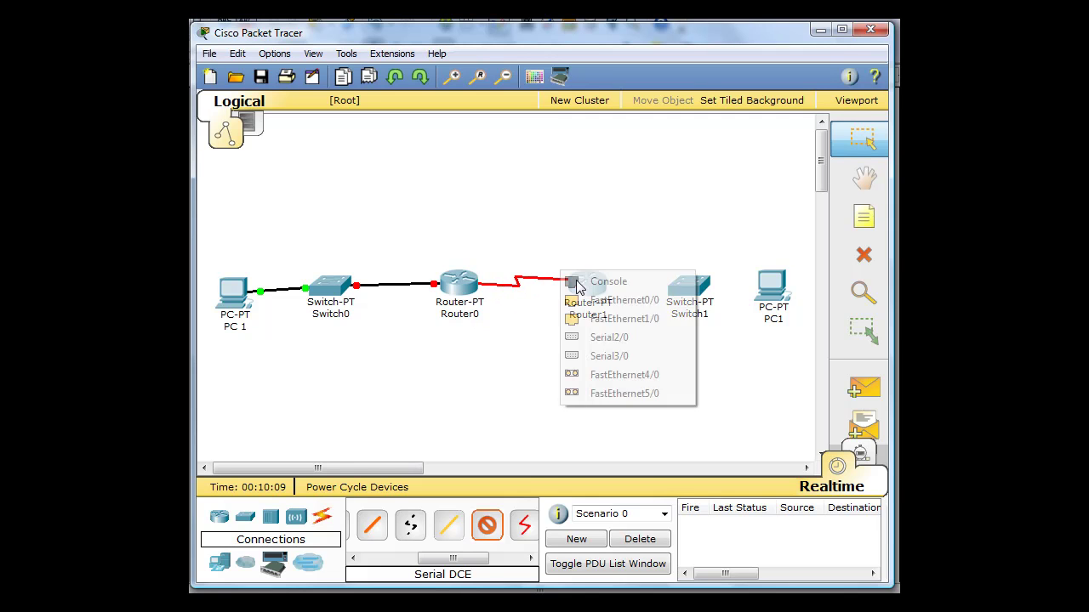
click(609, 338)
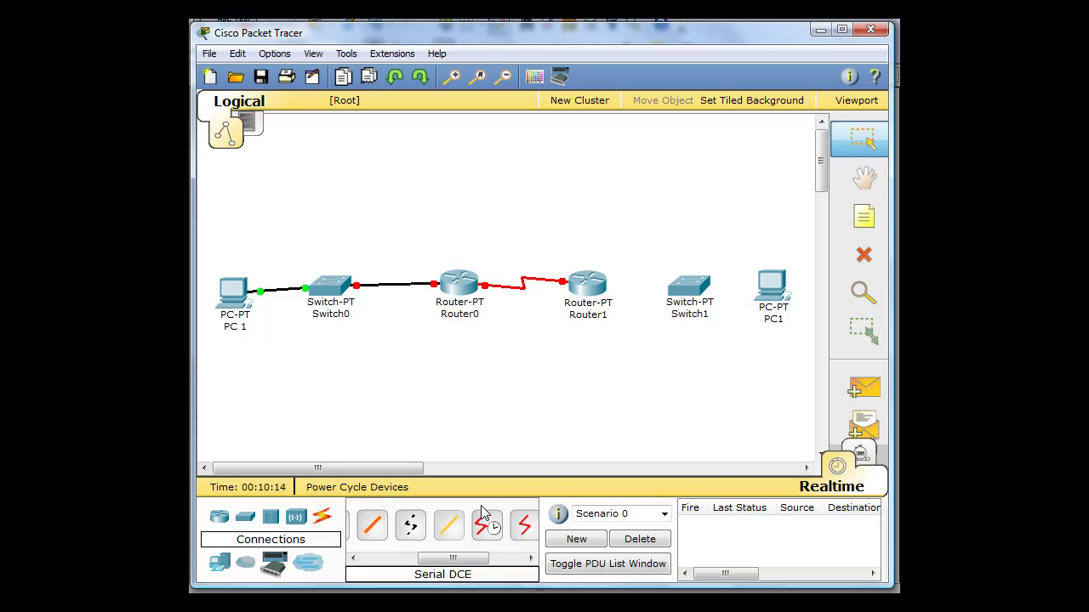
click(483, 542)
mouse_move(504, 293)
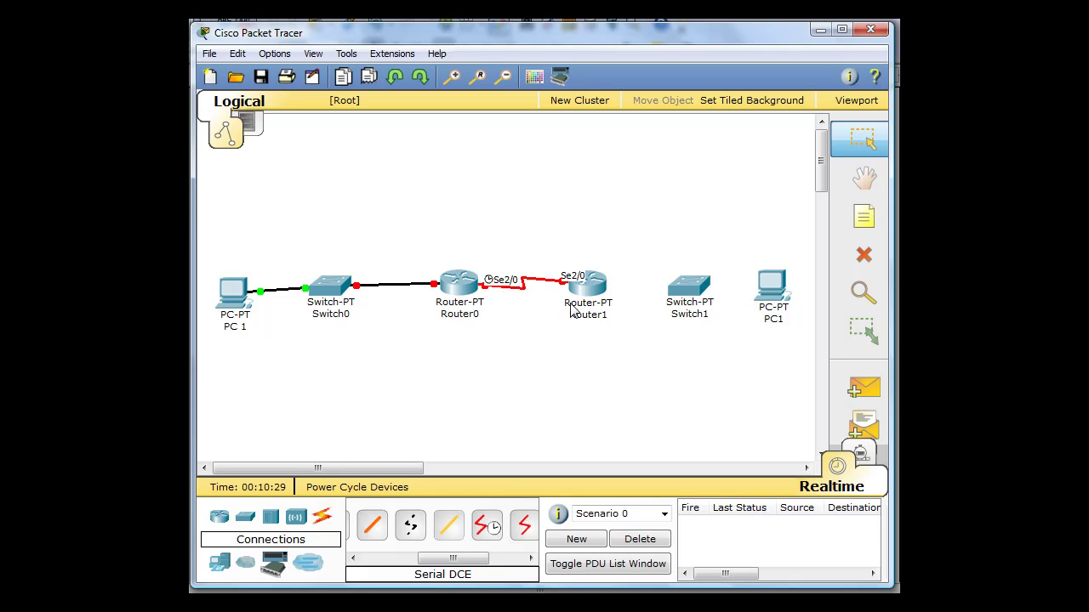
Rename the router connected to Switch0 as "Router 1" and the router at the other end of the serial link as "Router2"
mouse_move(593, 300)
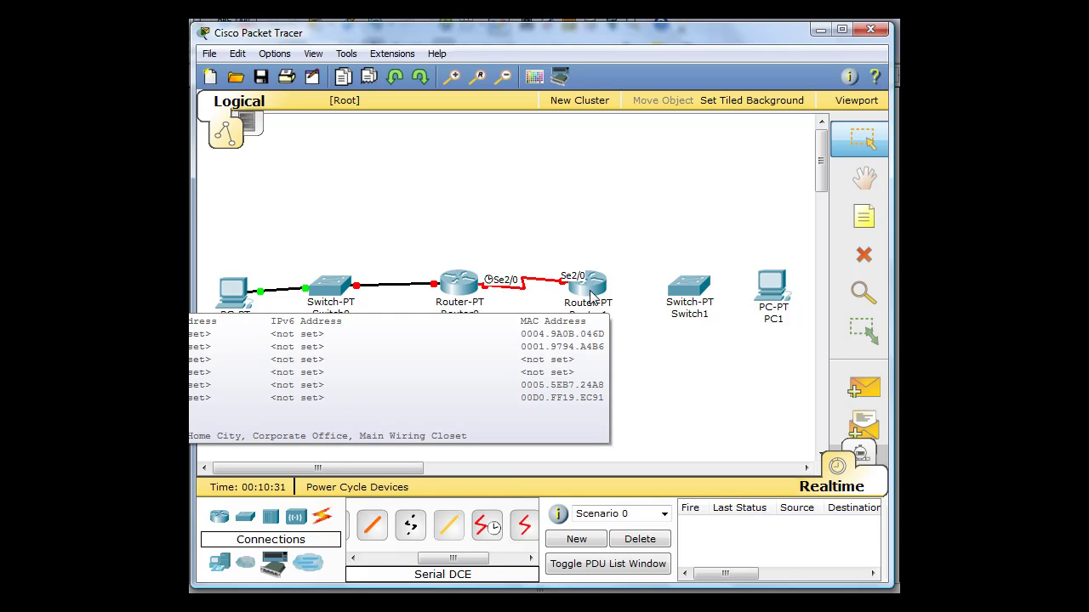
click(449, 314)
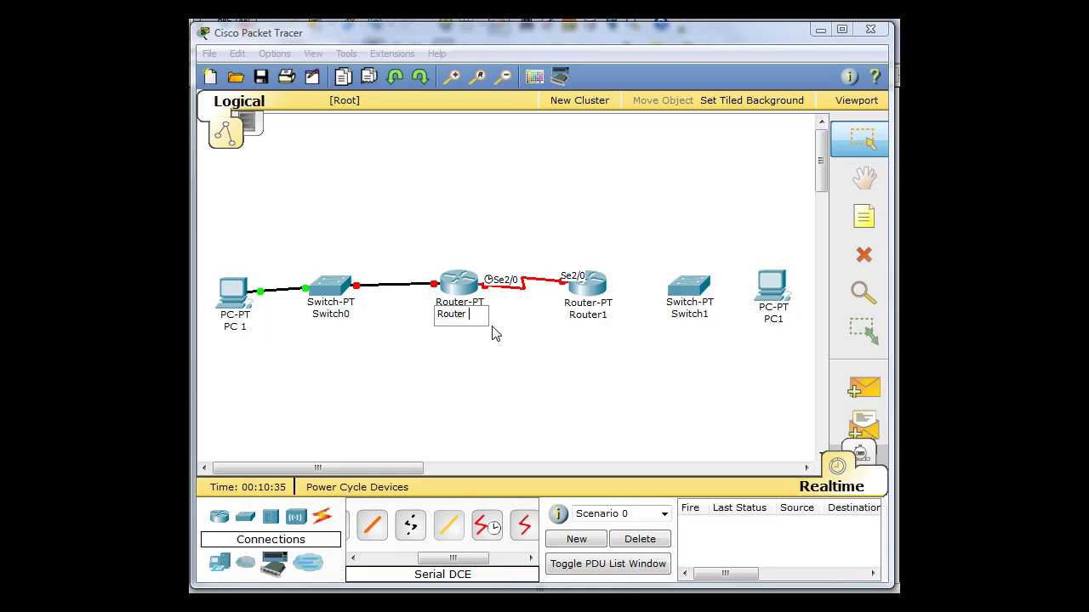
click(593, 315)
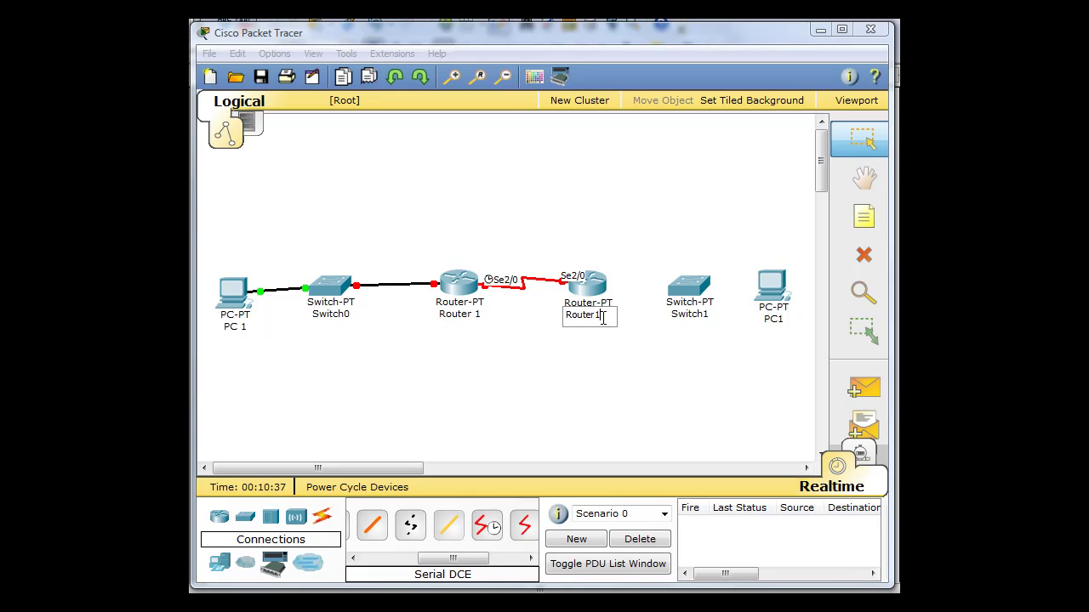
click(529, 349)
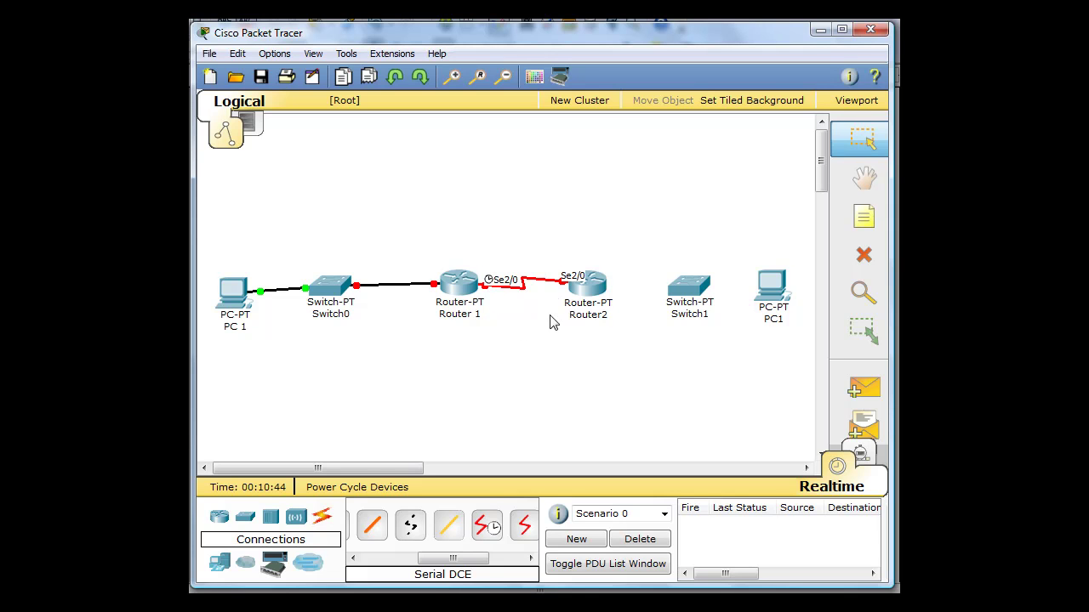
mouse_move(577, 289)
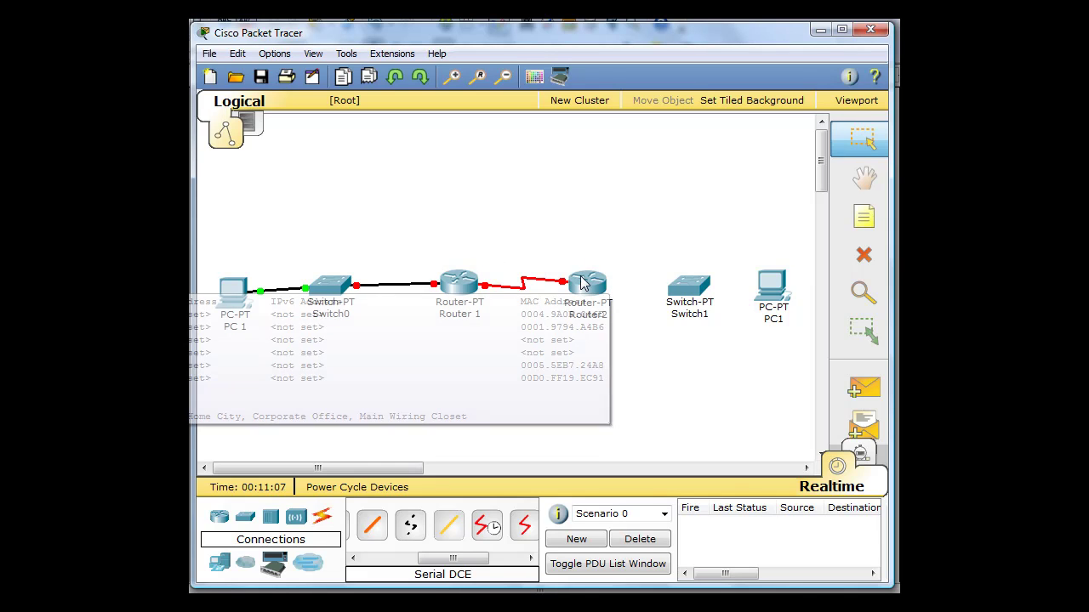
mouse_move(466, 294)
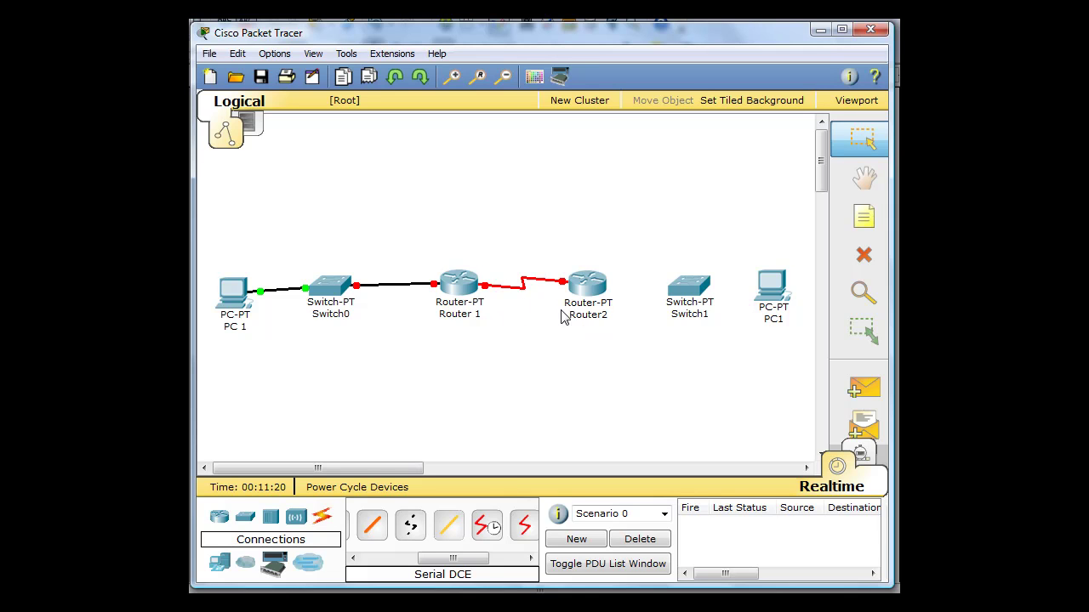
Connect PC1's FastEthernet port to FastEthernet0/1 on Switch1 with a copper straight-through cable
drag(463, 567, 413, 567)
click(428, 534)
click(771, 284)
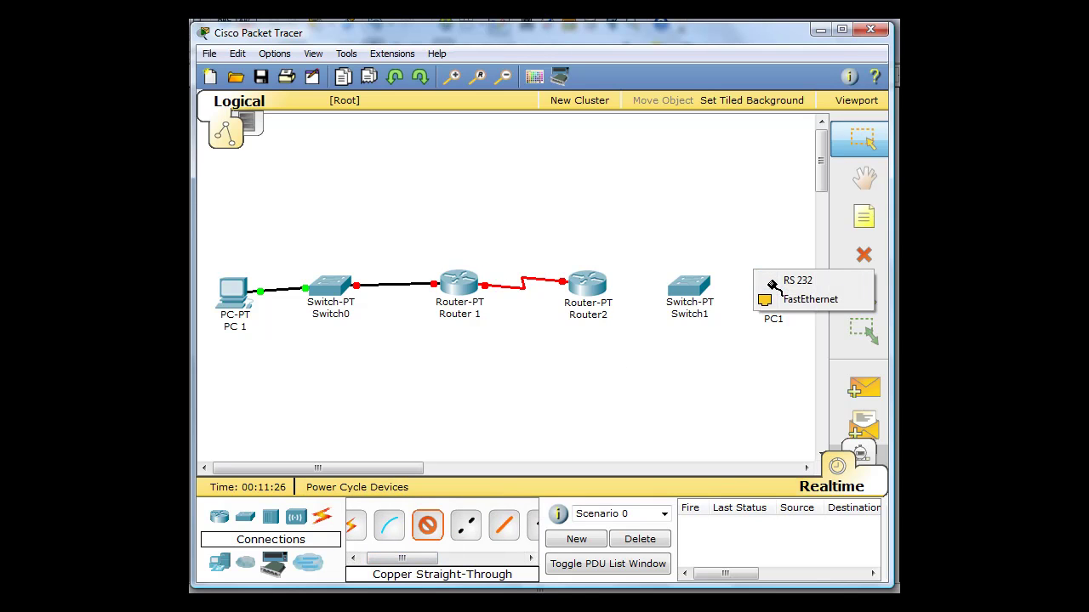
click(776, 295)
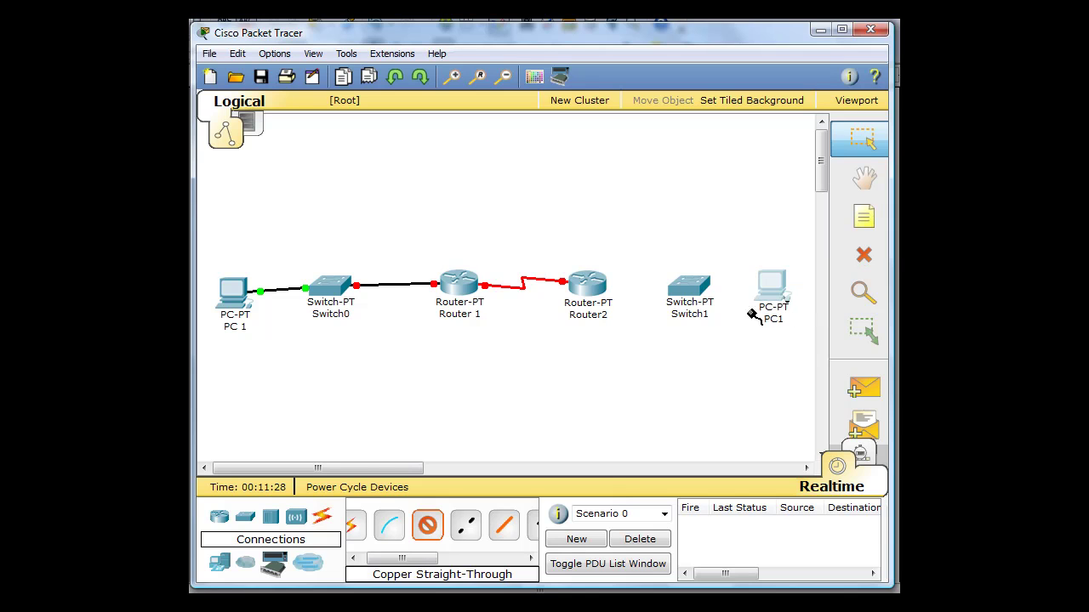
click(693, 284)
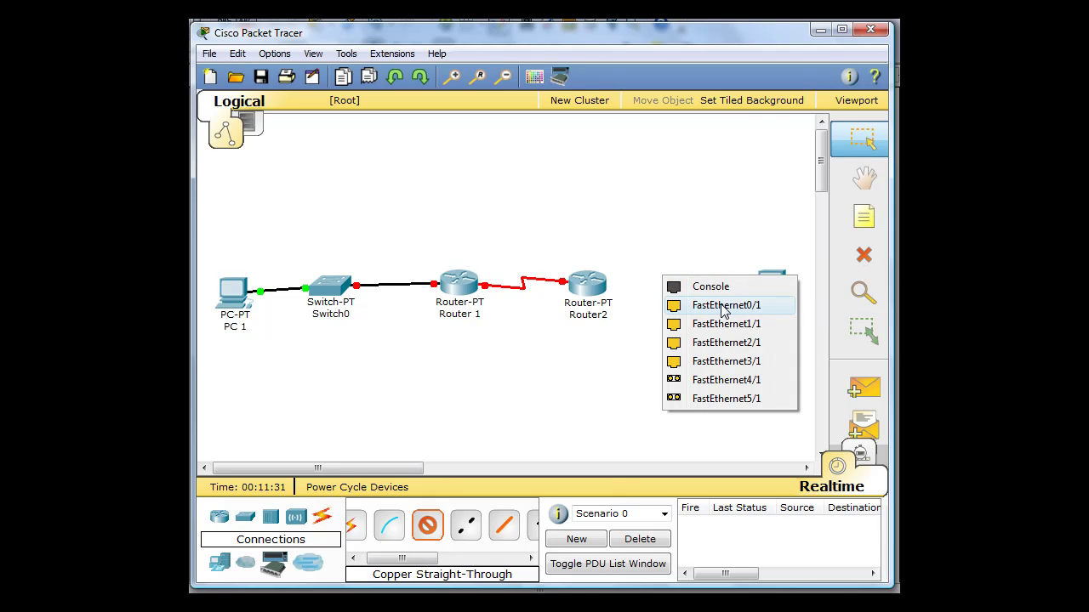
click(722, 306)
Connect FastEthernet2/1 on Switch1 to FastEthernet0/0 on Router2 with a copper straight-through cable
click(428, 525)
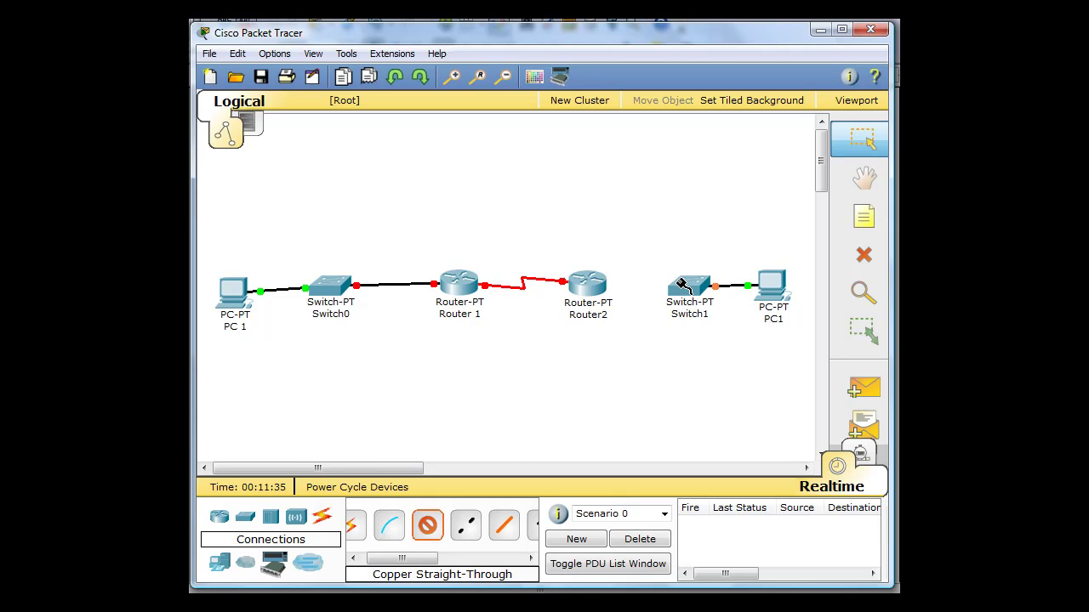
click(679, 283)
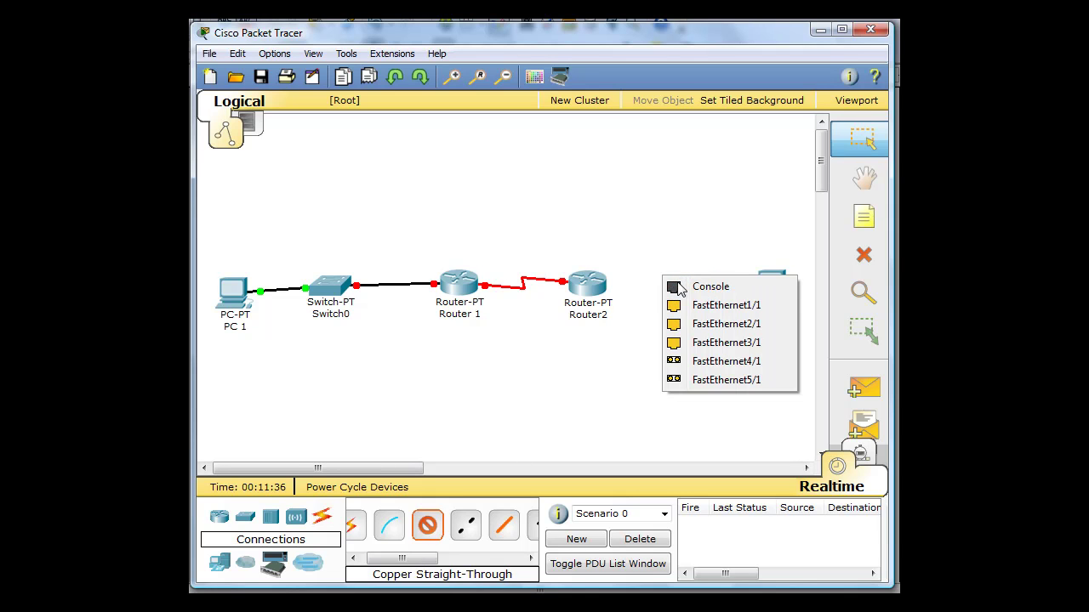
click(724, 324)
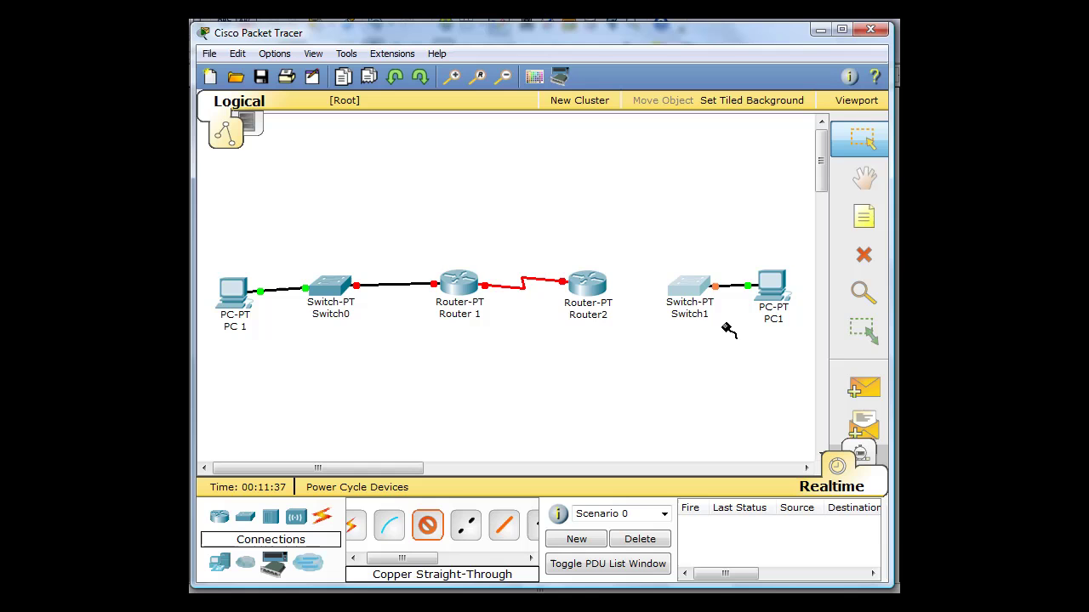
click(598, 285)
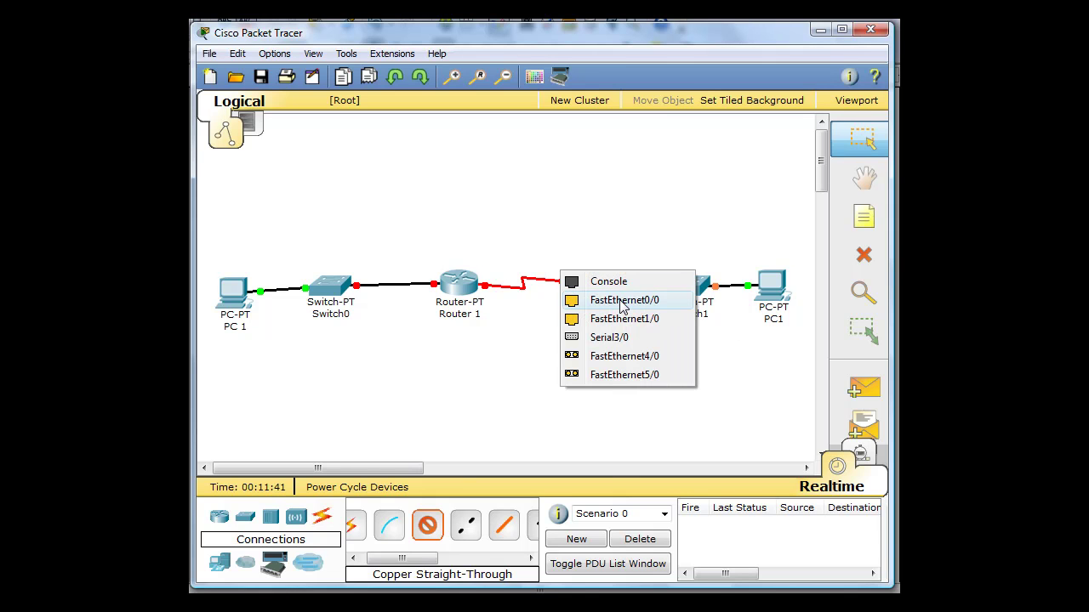
click(621, 302)
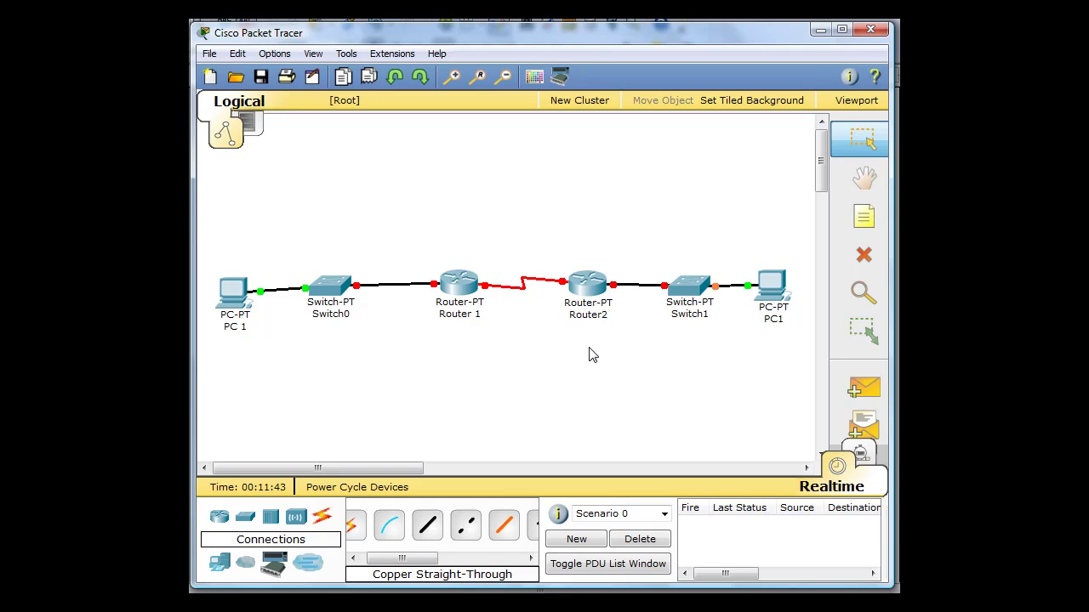